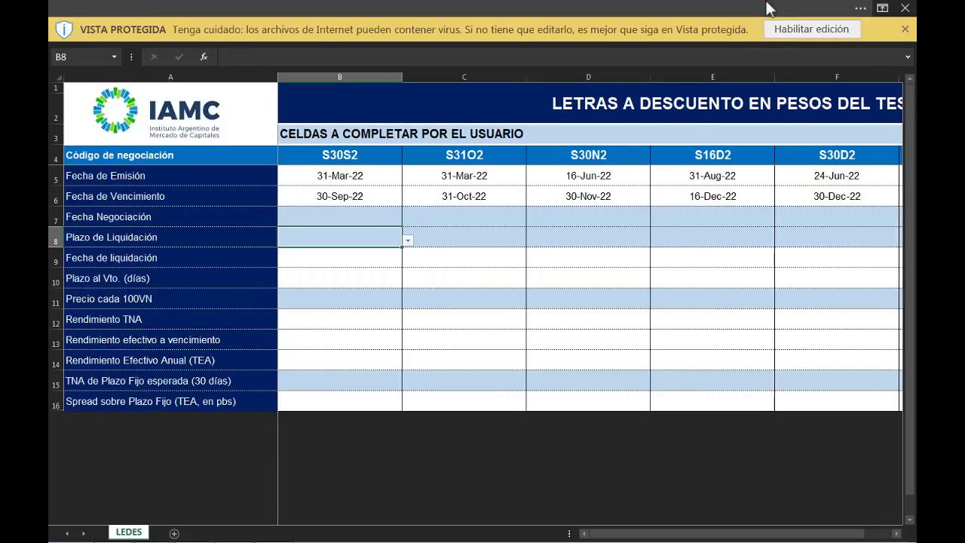
# - Enable editing of the protected workbook and select the S30S2 code cell
pyautogui.click(801, 31)
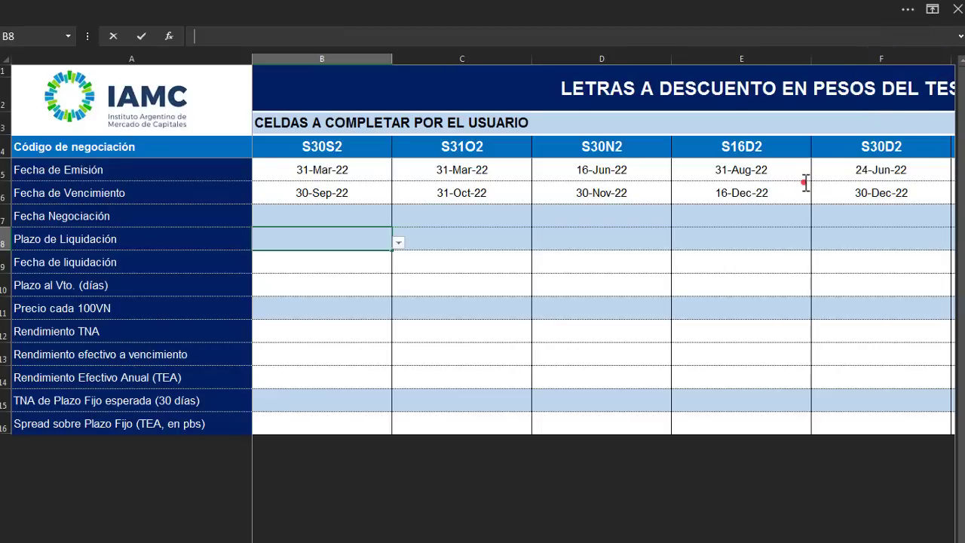
pyautogui.press('Up')
pyautogui.press('Up')
pyautogui.press('Up')
pyautogui.press('Up')
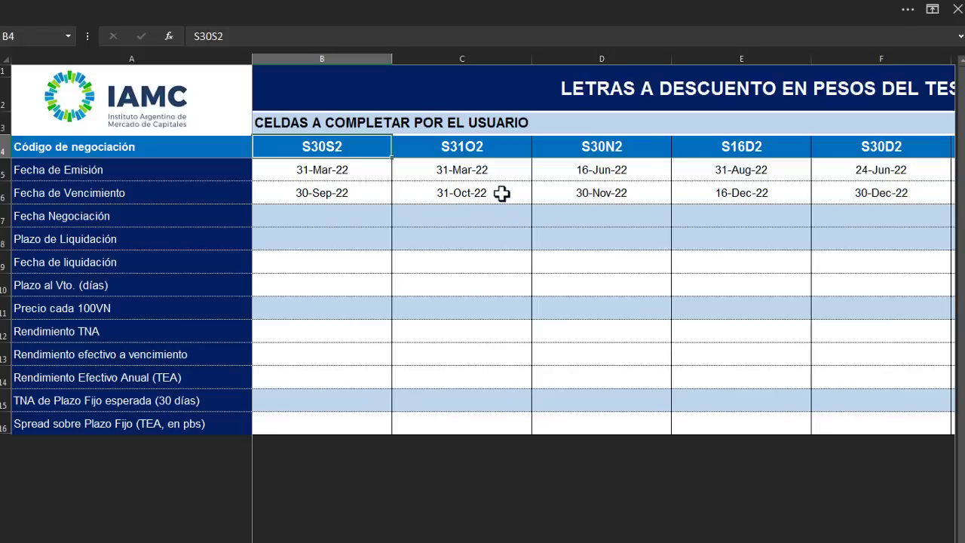
# - Examine the code, maturity date and issue date of the S16D2 bill
pyautogui.click(647, 148)
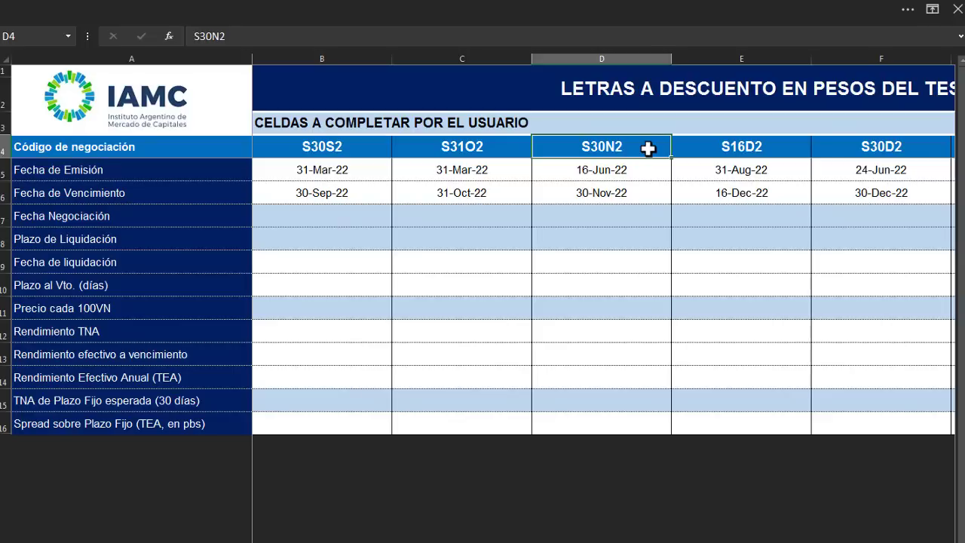
pyautogui.click(710, 148)
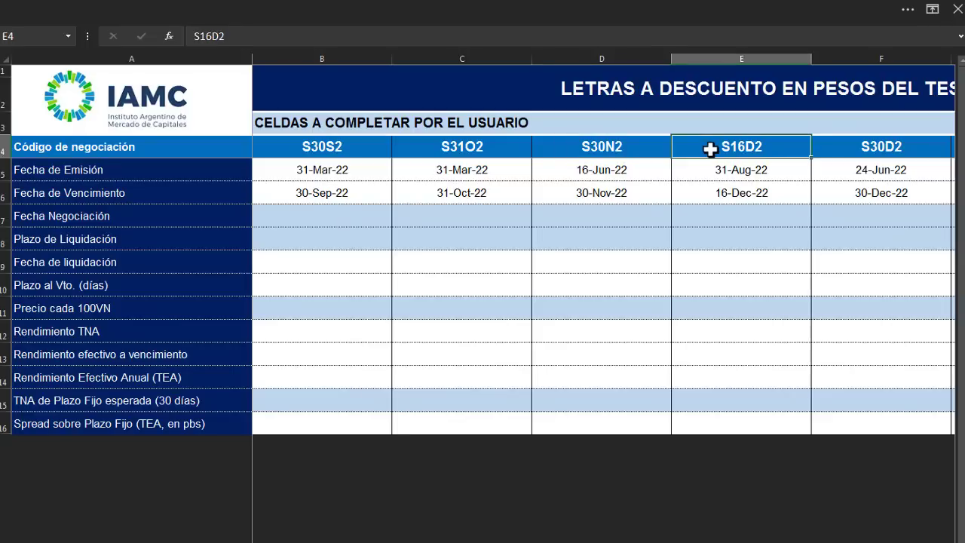
pyautogui.doubleClick(779, 196)
pyautogui.press('Return')
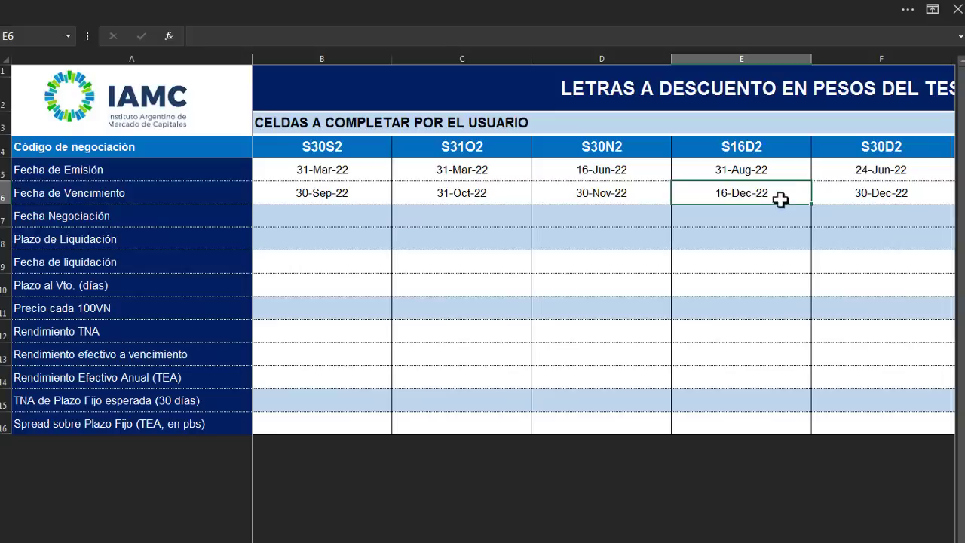
pyautogui.click(769, 174)
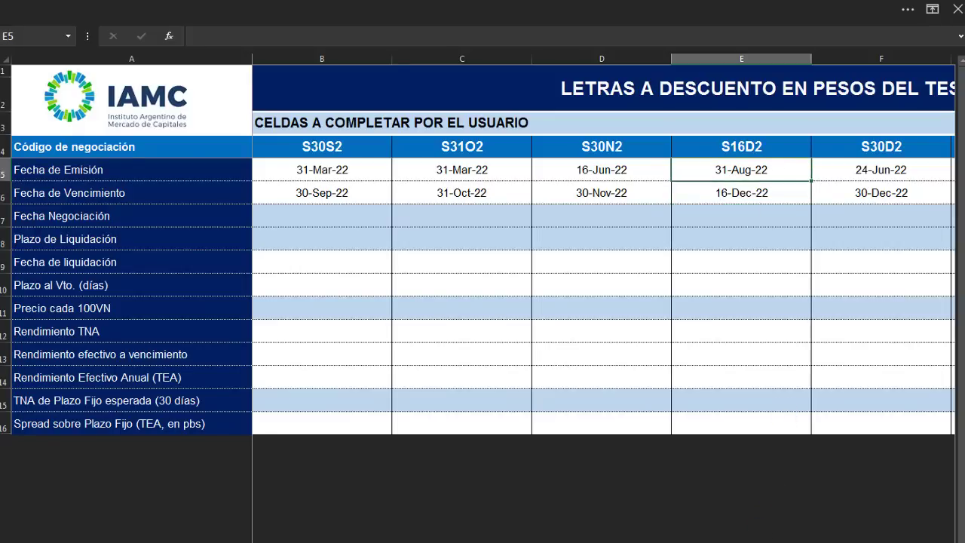
# - In the Calculadora Libre column, enter 31-AGO-22 as the issue date and 31-ENE-23 as the maturity date
pyautogui.hscroll(4, 648, 138)
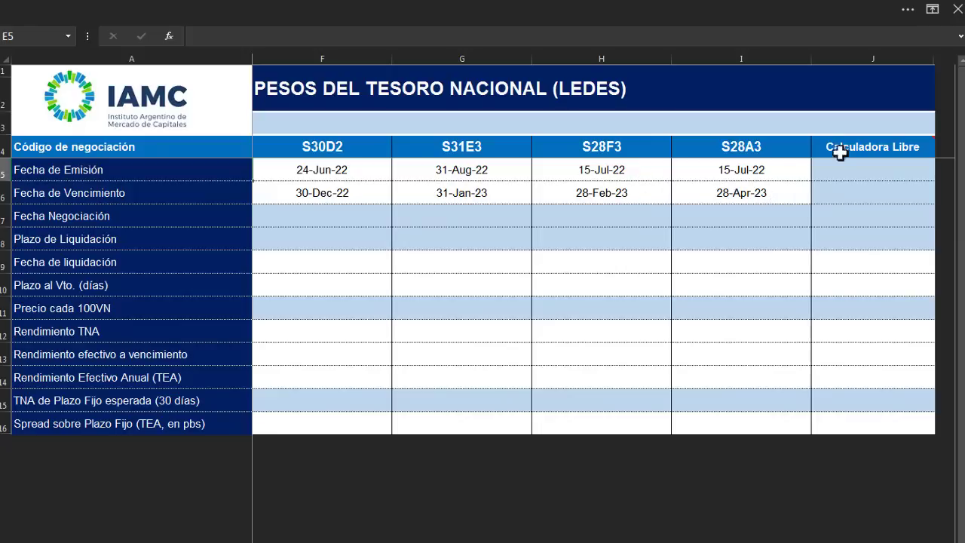
pyautogui.moveTo(895, 146)
pyautogui.click(878, 171)
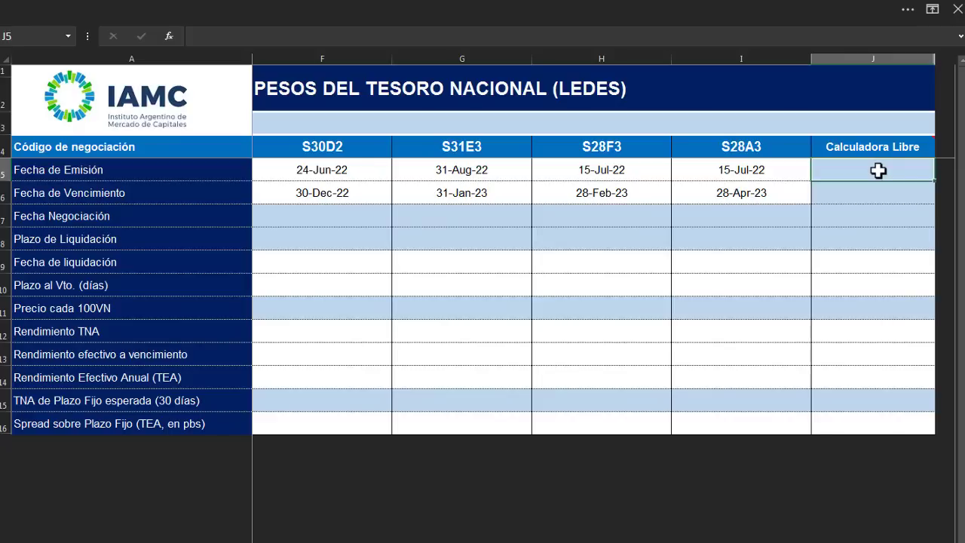
pyautogui.write('31')
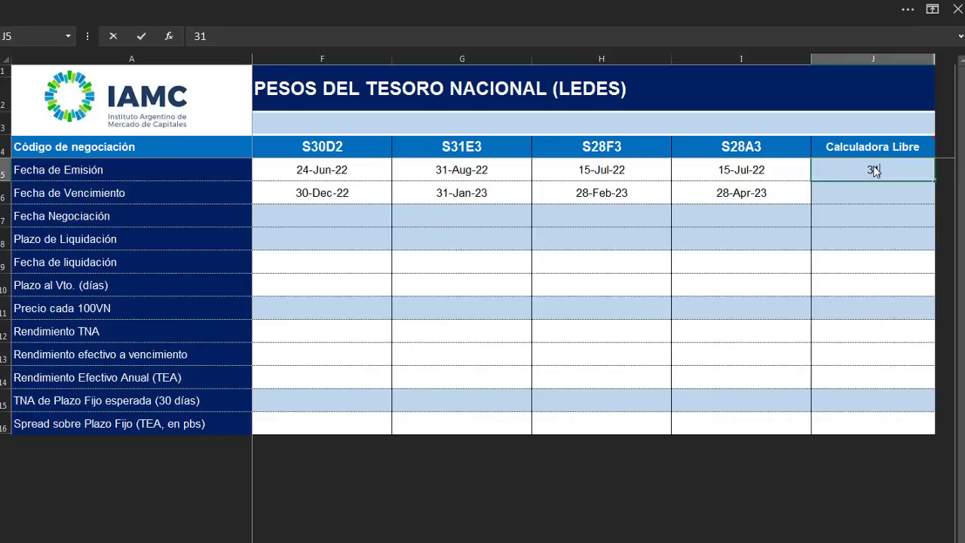
pyautogui.write('-AGO-22')
pyautogui.press('Return')
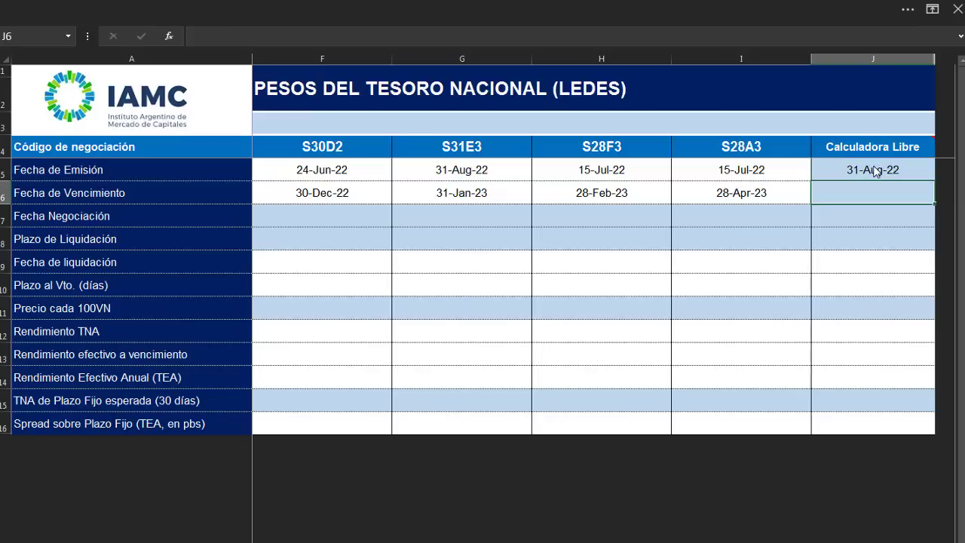
pyautogui.write('31')
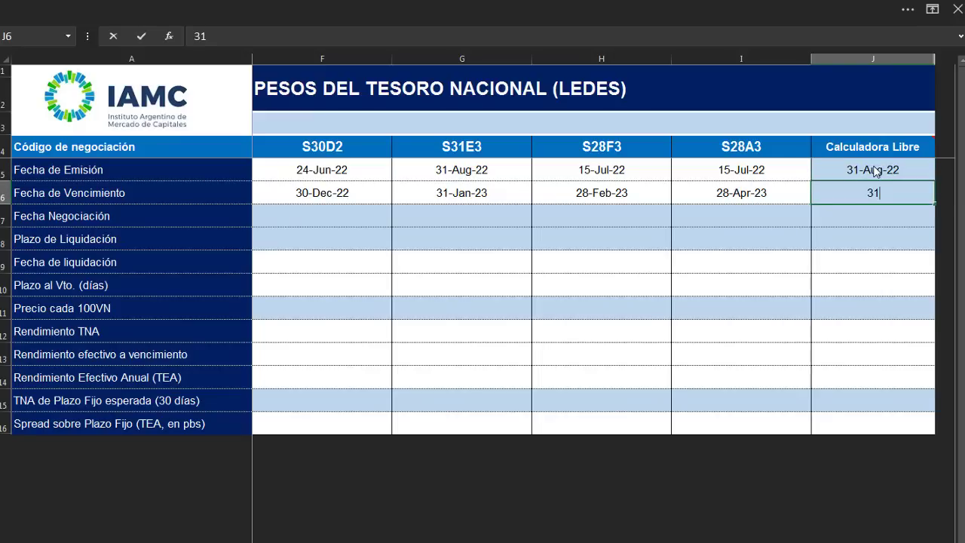
pyautogui.write('-ENE-23')
pyautogui.press('Return')
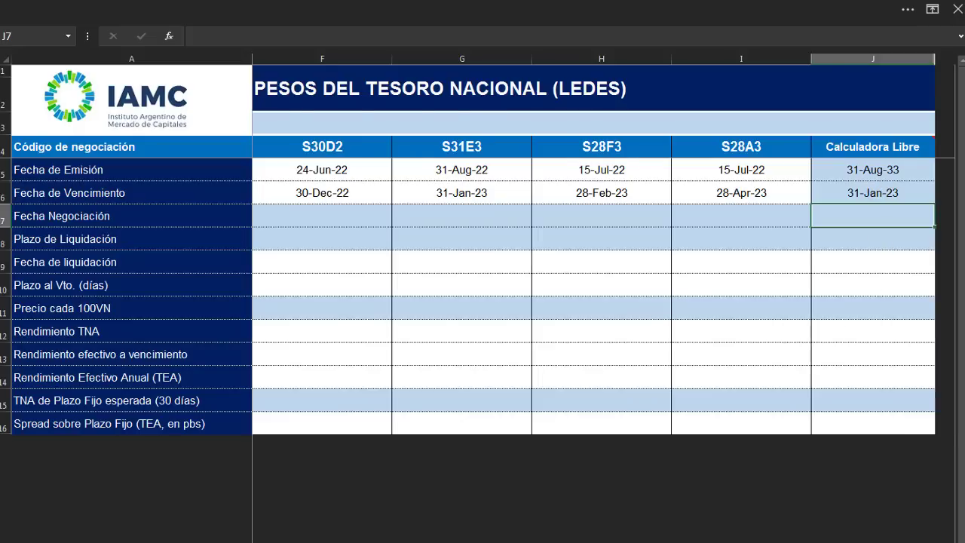
# - Enter 5-SEP-22 as the Fecha Negociación of the S16D2 bill
pyautogui.hscroll(-4, 603, 264)
pyautogui.click(888, 262)
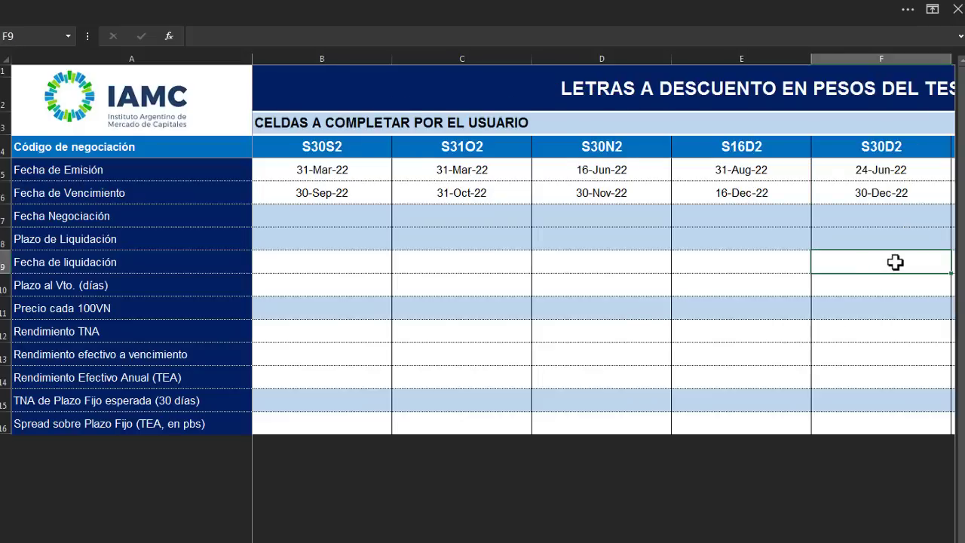
pyautogui.click(789, 194)
pyautogui.click(766, 216)
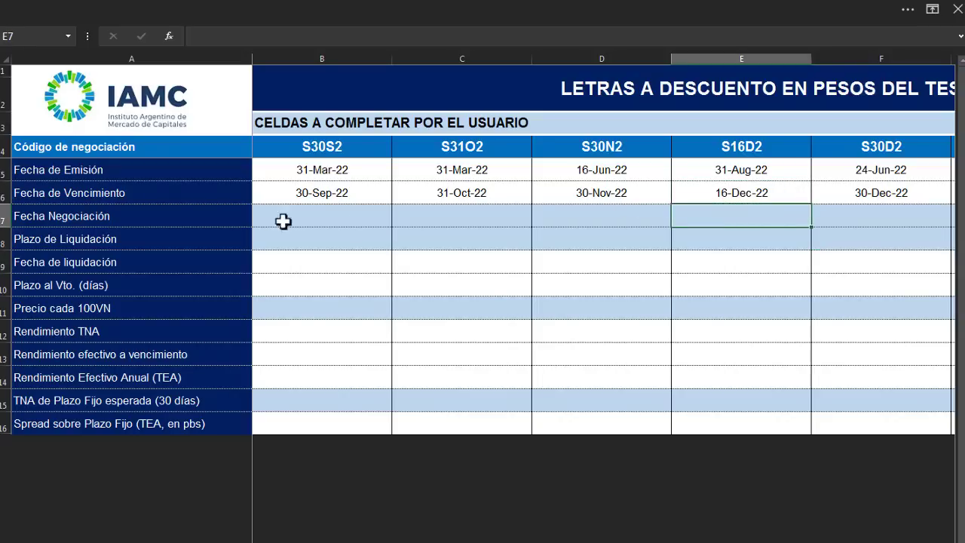
pyautogui.click(187, 217)
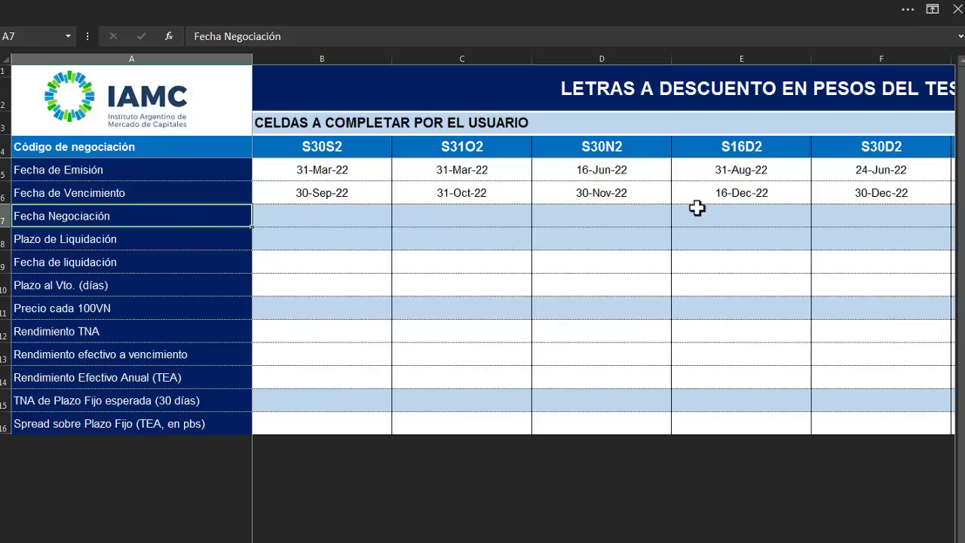
pyautogui.click(716, 219)
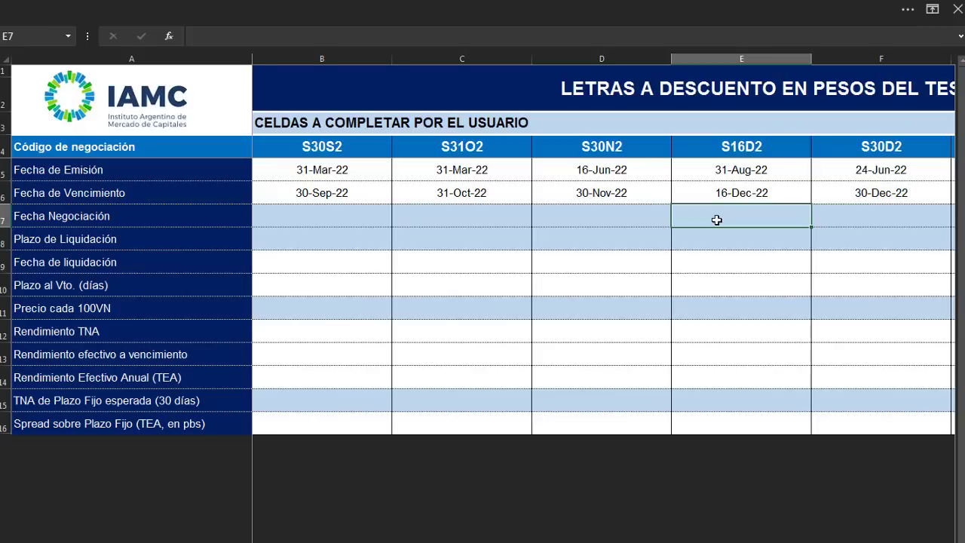
pyautogui.write('5-')
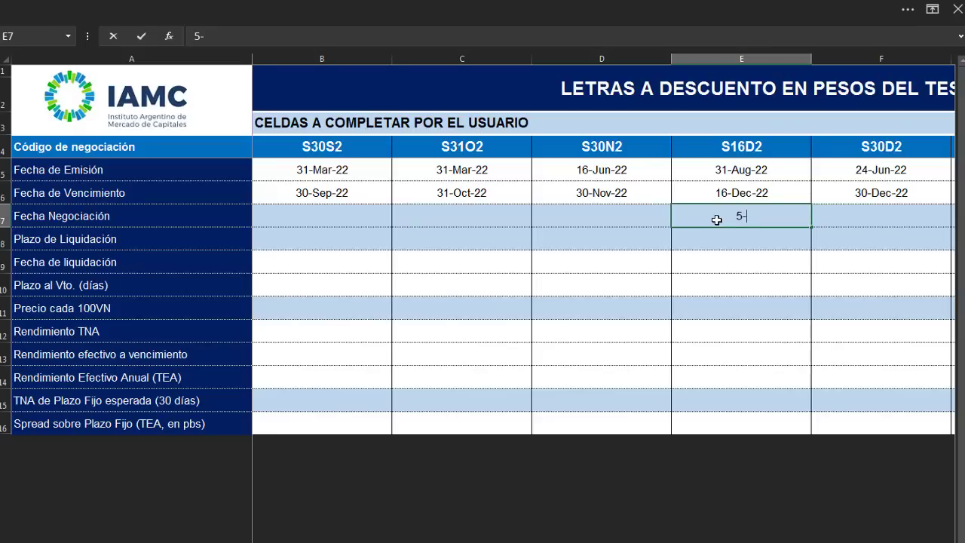
pyautogui.write('SEP-22')
pyautogui.press('Return')
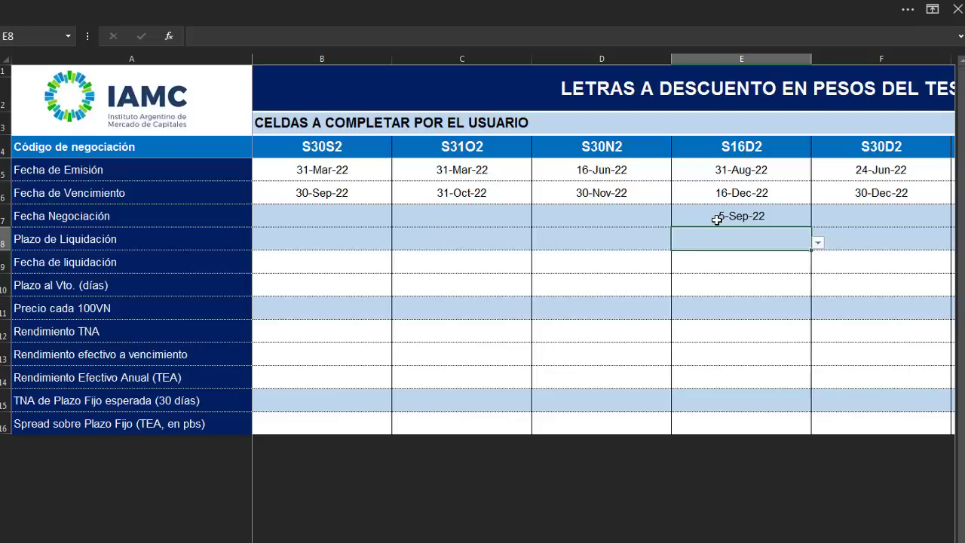
# - Set the S16D2 Plazo de Liquidación to Inmediato and check its settlement date and days to maturity
pyautogui.click(818, 242)
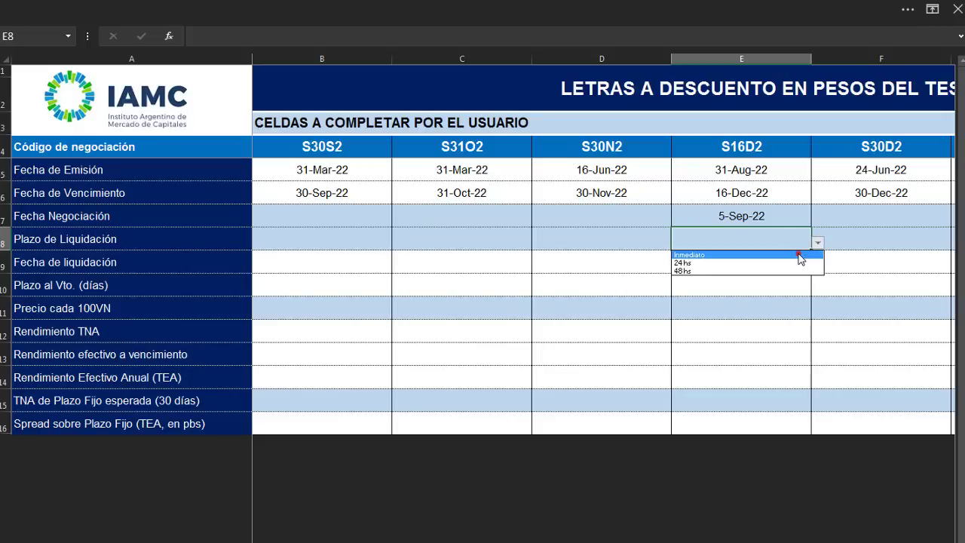
pyautogui.click(801, 257)
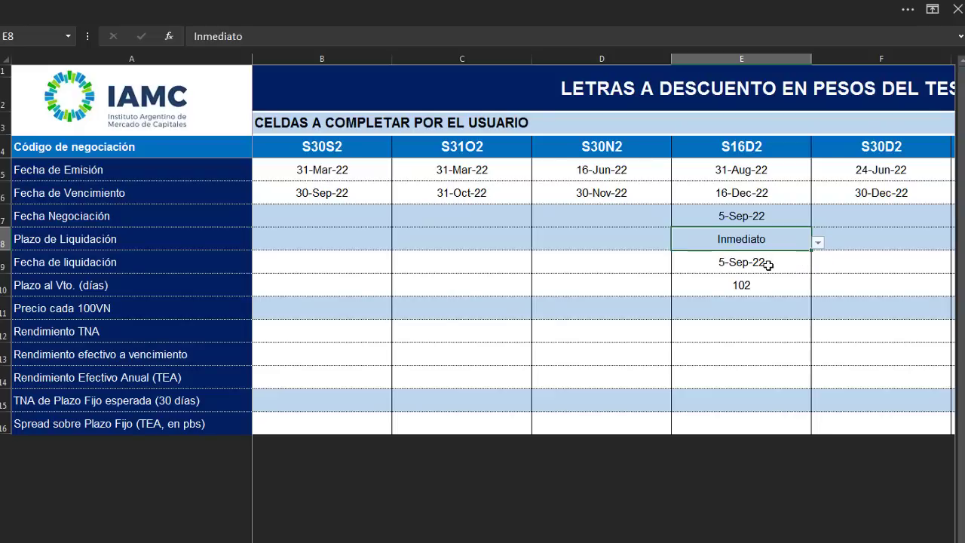
pyautogui.click(769, 266)
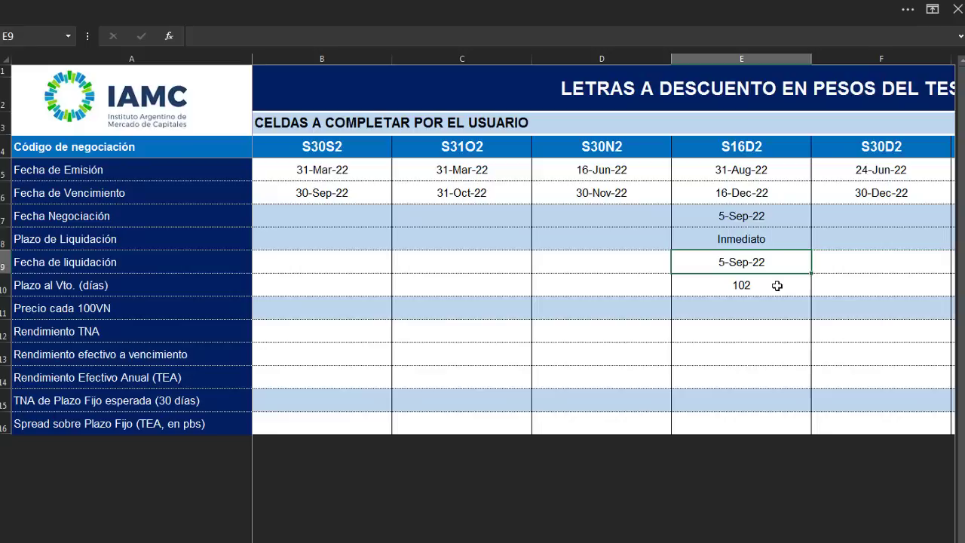
pyautogui.click(777, 285)
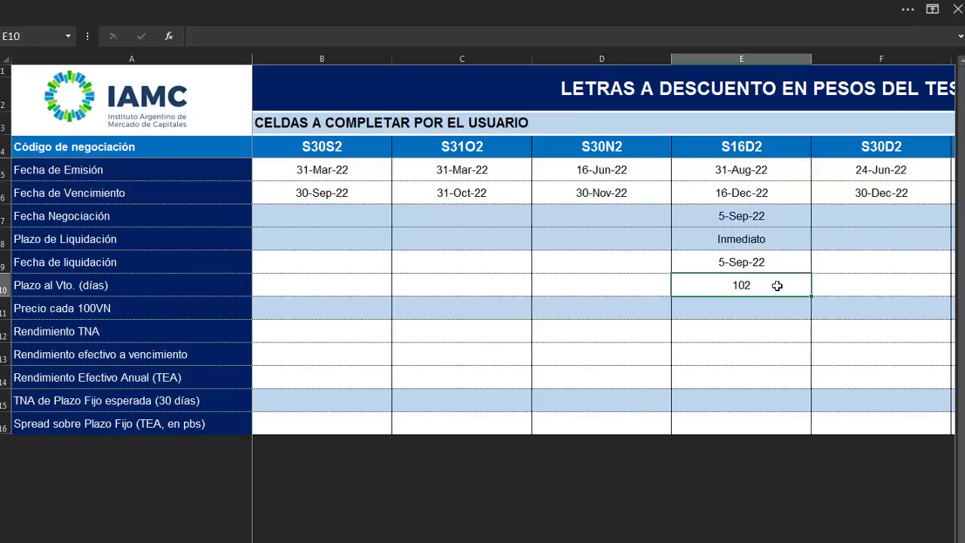
pyautogui.click(747, 307)
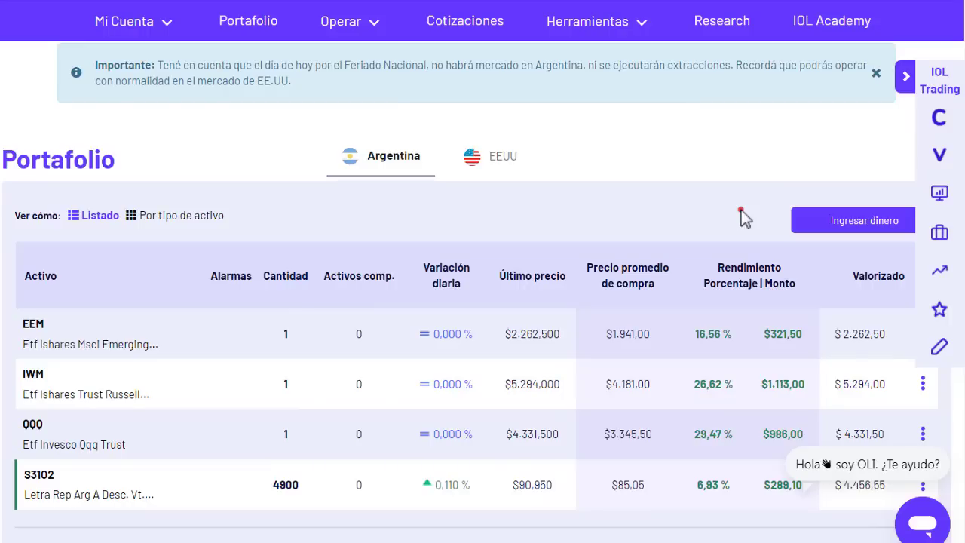
# - Switch to the IOL website, open the Argentine Letras quotations and search for S16D2
pyautogui.scroll(-1, 181, 316)
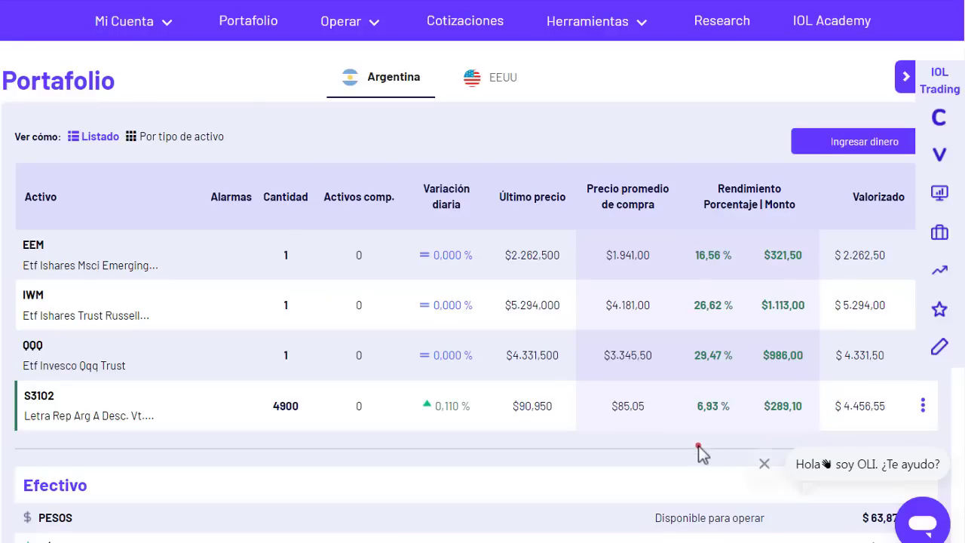
pyautogui.scroll(1, 676, 415)
pyautogui.click(461, 31)
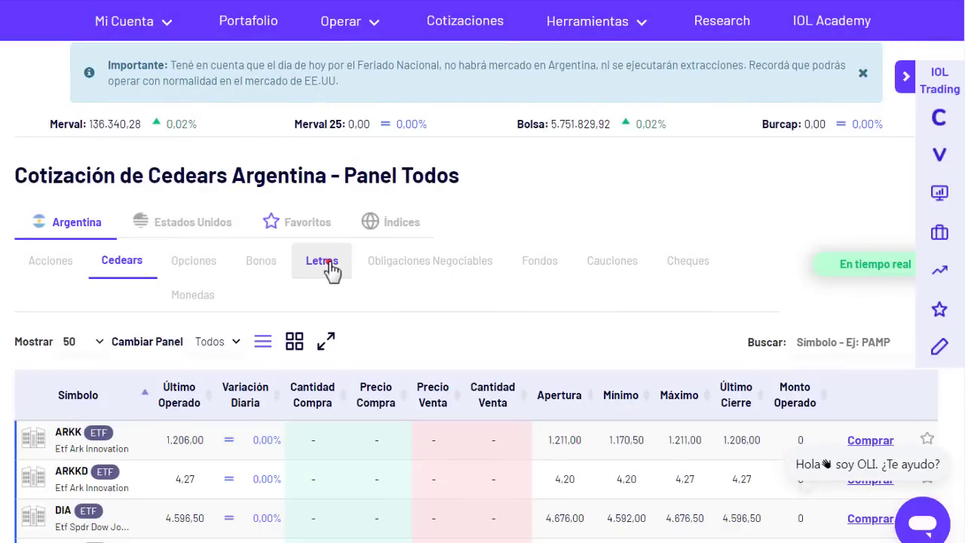
pyautogui.click(328, 264)
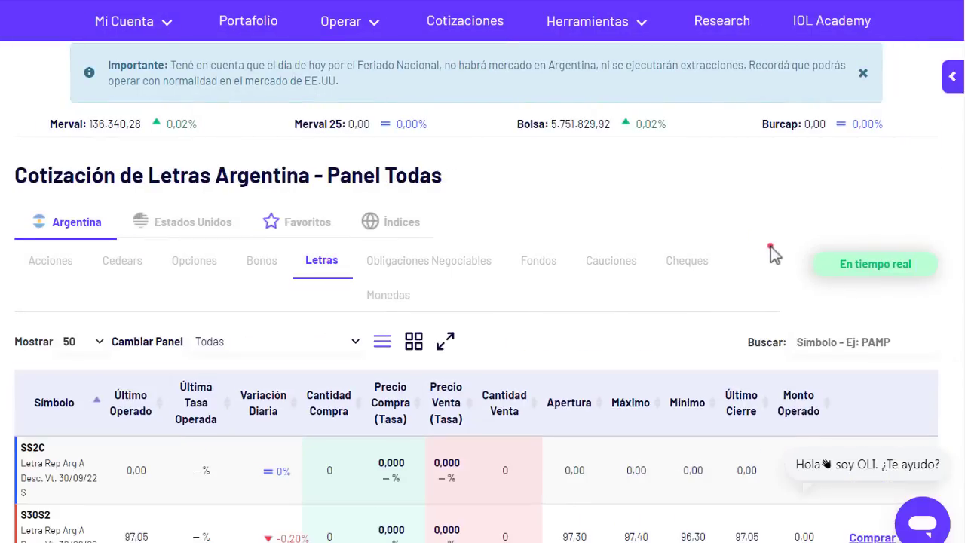
pyautogui.click(863, 343)
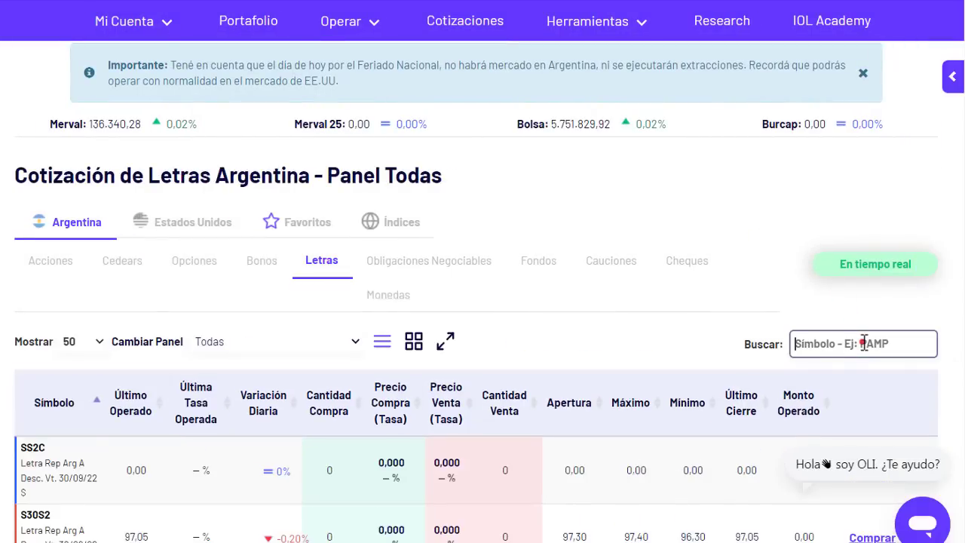
pyautogui.write('S')
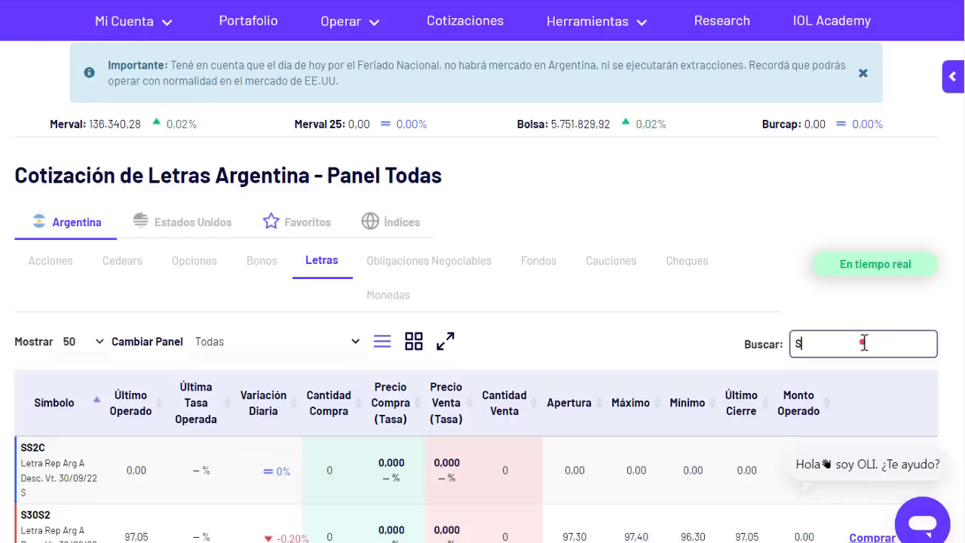
pyautogui.write('16D2')
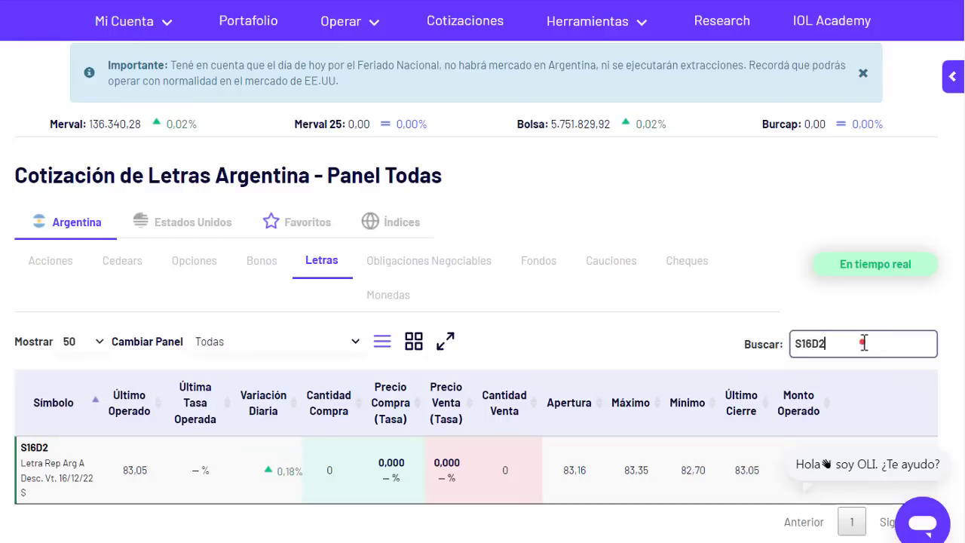
pyautogui.scroll(-1, 286, 428)
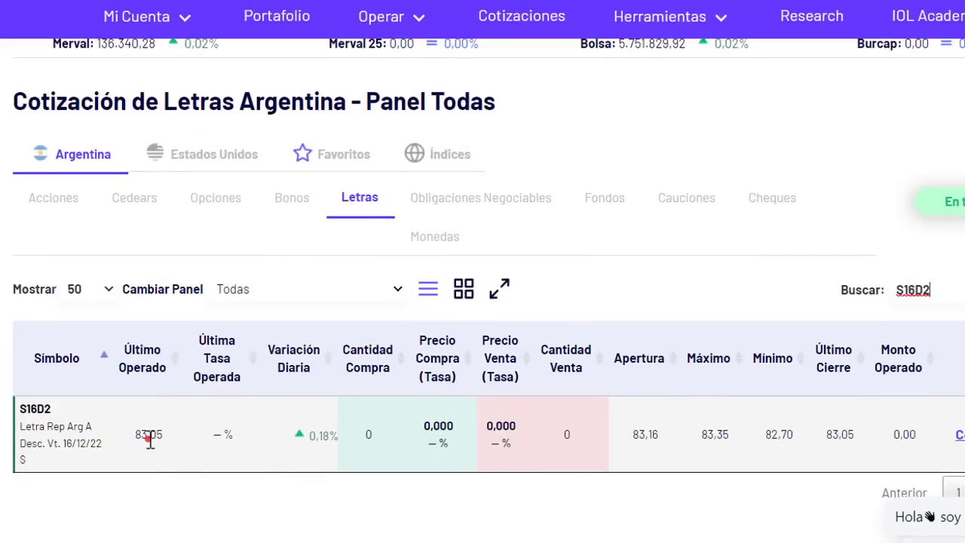
pyautogui.press('Return')
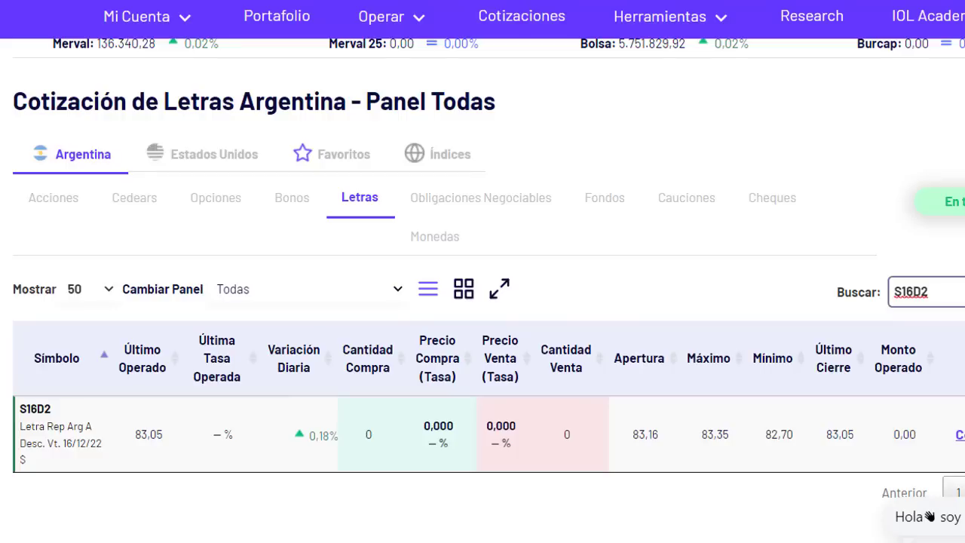
# - Change the symbol search in the Letras quotations to S31E3
pyautogui.press('BackSpace')
pyautogui.press('BackSpace')
pyautogui.press('BackSpace')
pyautogui.press('BackSpace')
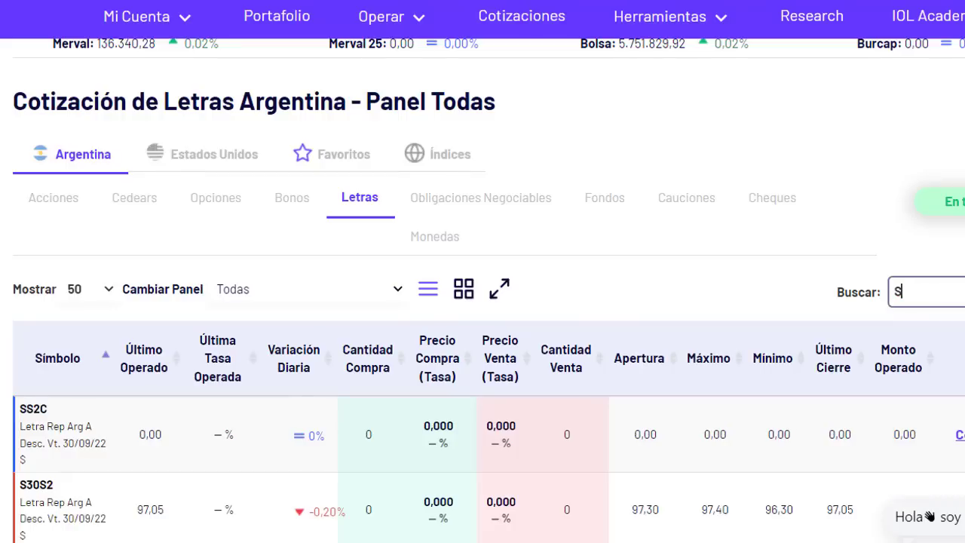
pyautogui.write('31E3')
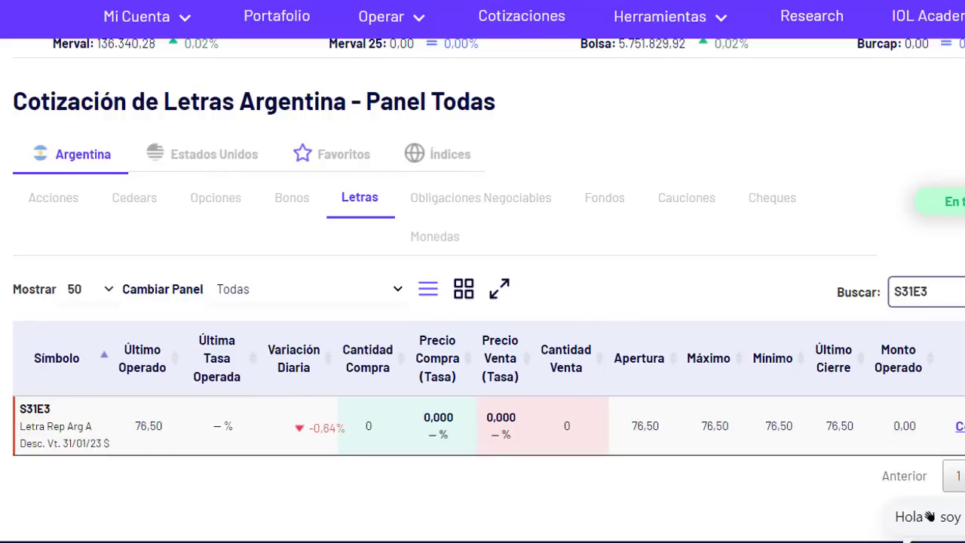
# - Switch back to the Excel workbook and enter 83,05 as the S16D2 Precio cada 100VN
pyautogui.hotkey('ctrl', 'a')
pyautogui.press('Tab')
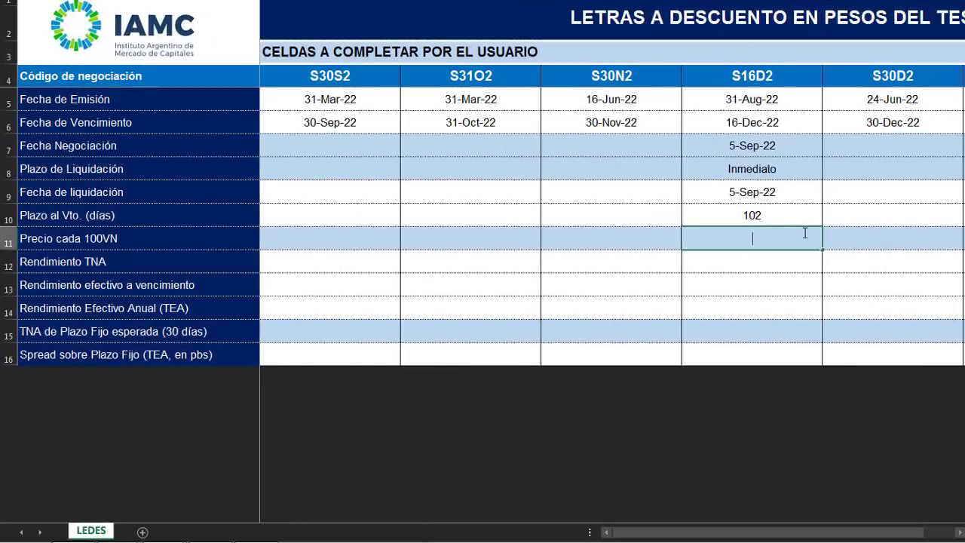
pyautogui.write('83,05')
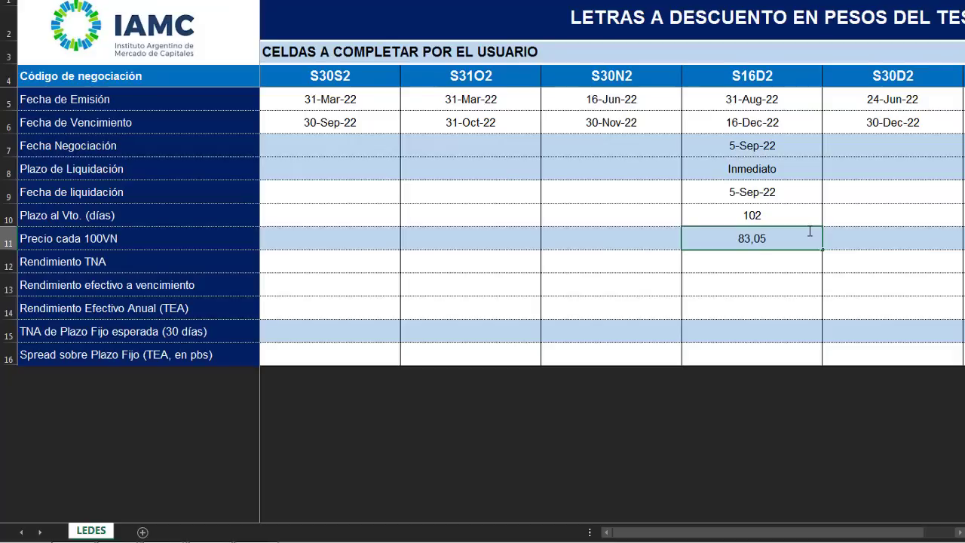
pyautogui.press('Tab')
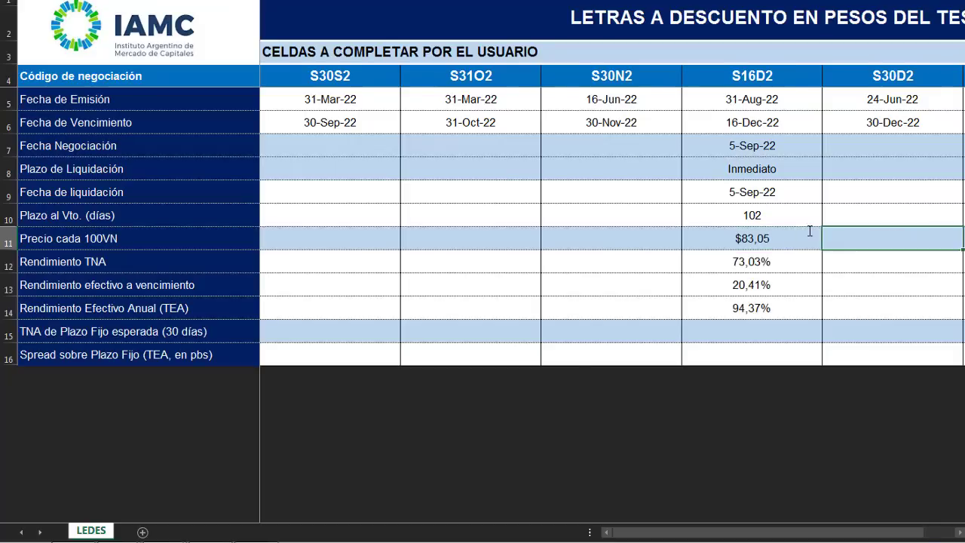
# - Enter 76,5 as the S31E3 Precio cada 100VN and return to the S16D2 price cell
pyautogui.press('Tab')
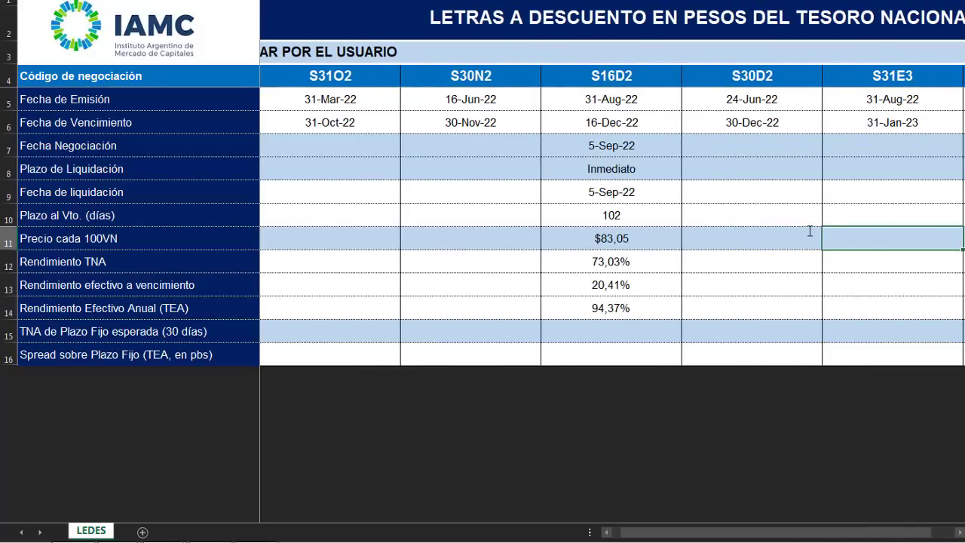
pyautogui.write('76,5')
pyautogui.press('Return')
pyautogui.press('Up')
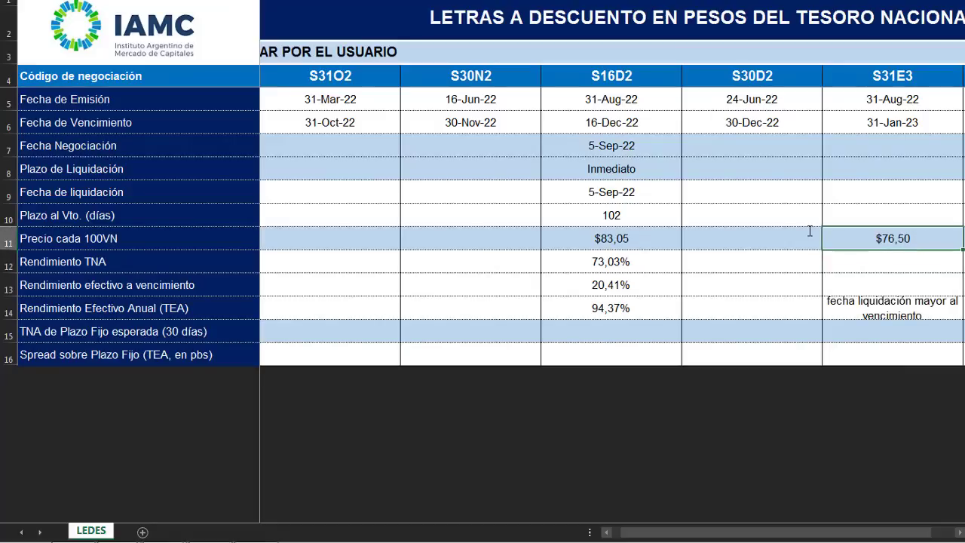
pyautogui.press('Left')
pyautogui.press('Left')
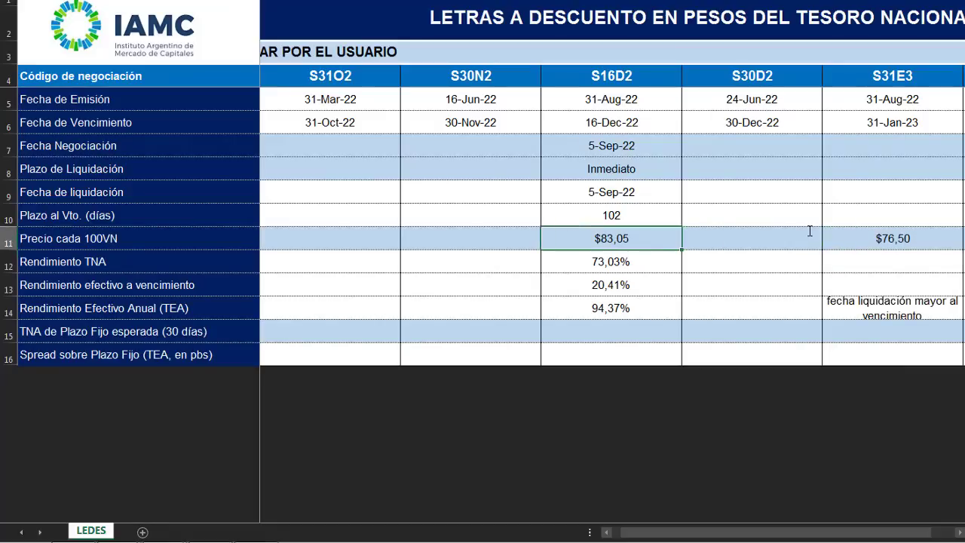